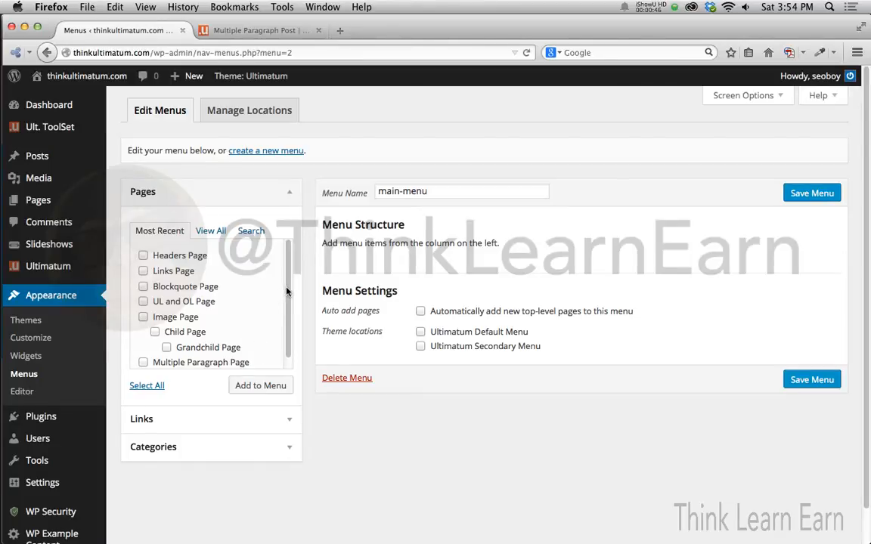
Add all of the most recent pages to main-menu.
left_click(286, 290)
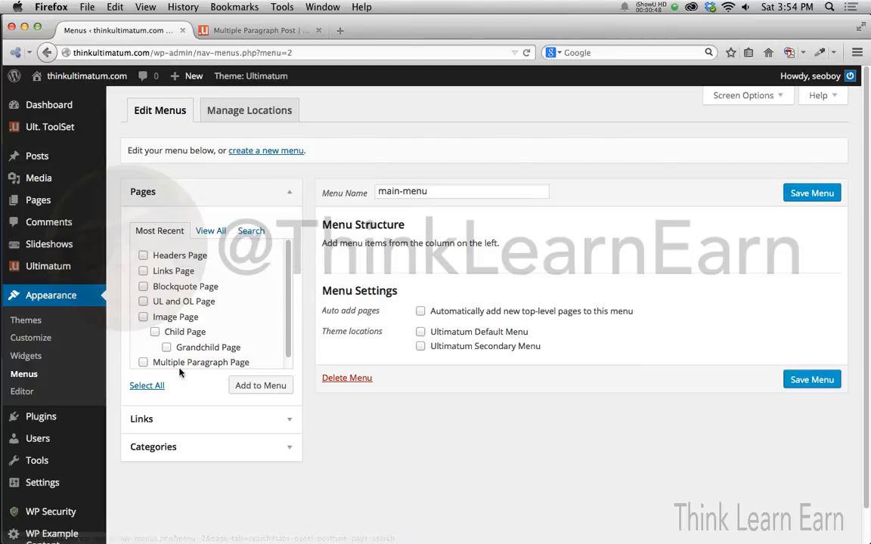
left_click(146, 386)
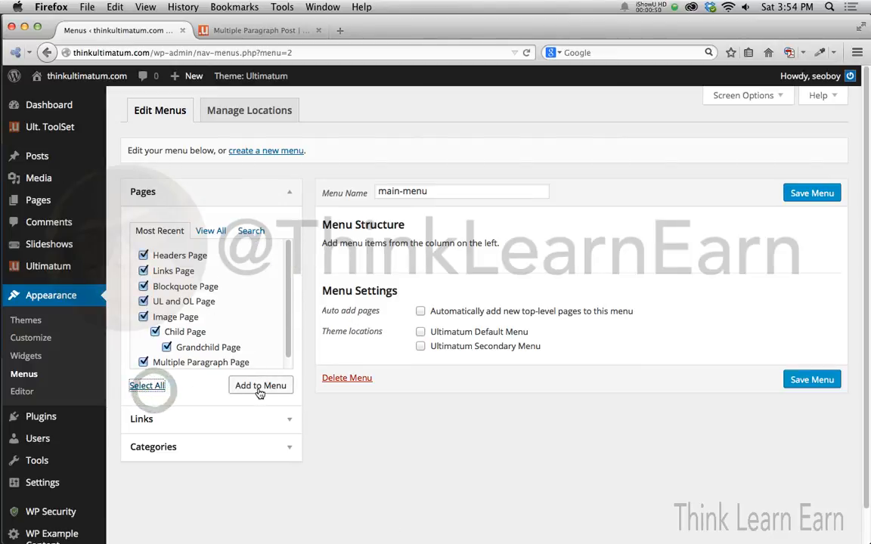
left_click(259, 388)
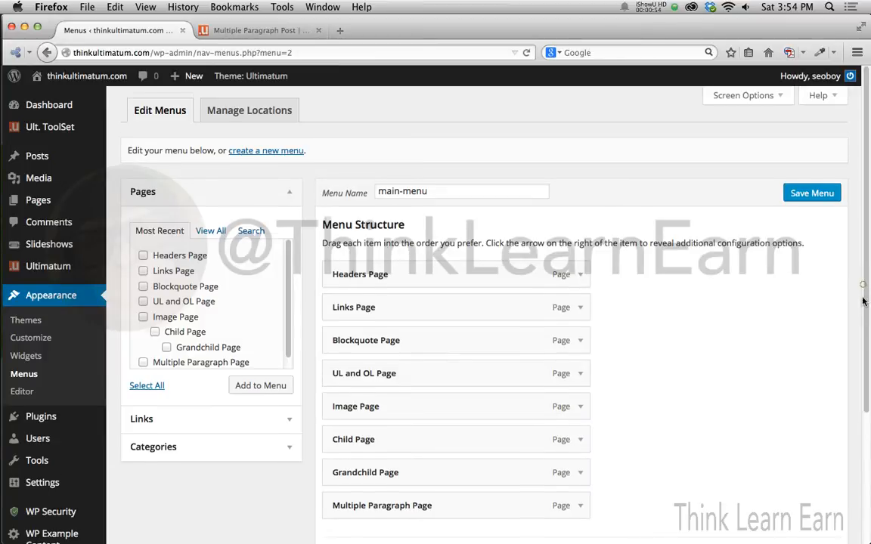
Move Multiple Paragraph Page directly below Links Page and nest Blockquote Page and UL and OL Page under it.
scroll(861, 291, "down", 3)
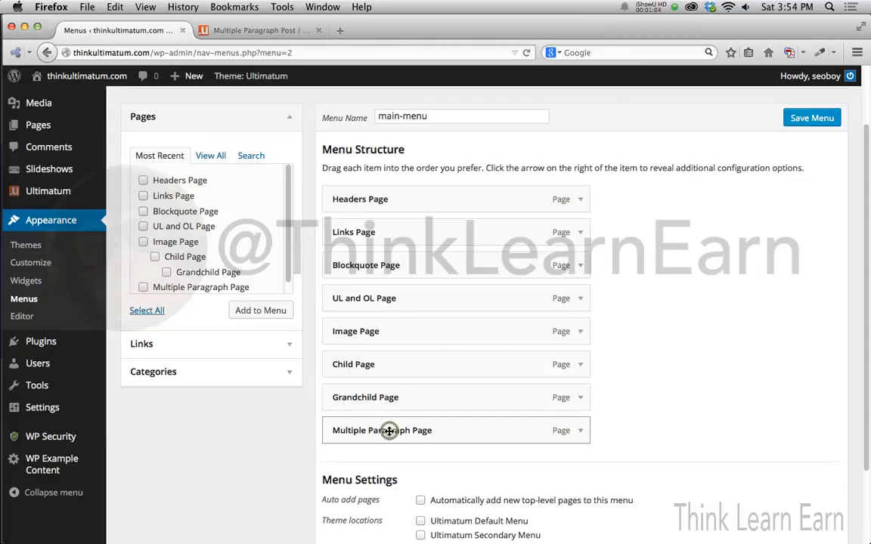
left_click_drag(389, 430, 337, 253)
left_click_drag(365, 301, 384, 331)
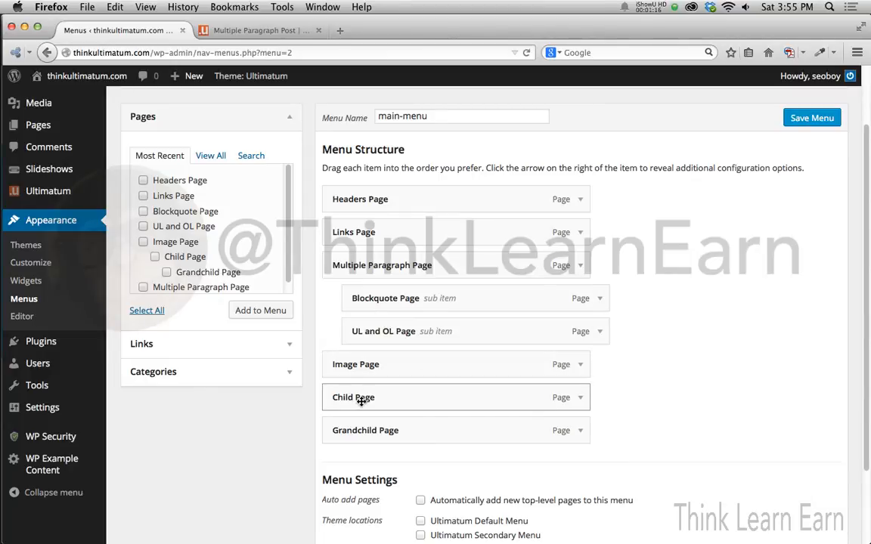
Nest Child Page under Image Page and Grandchild Page under Child Page, and save the menu.
left_click_drag(365, 399, 386, 397)
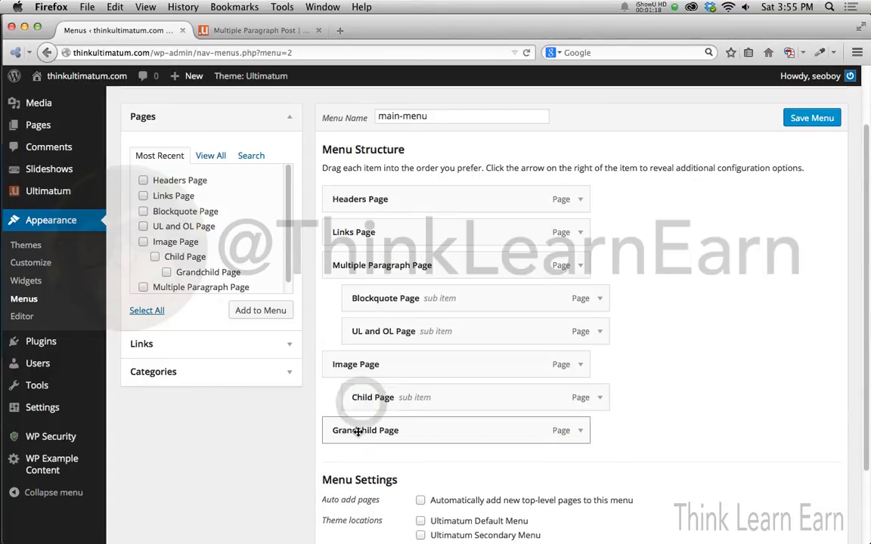
left_click_drag(369, 431, 424, 429)
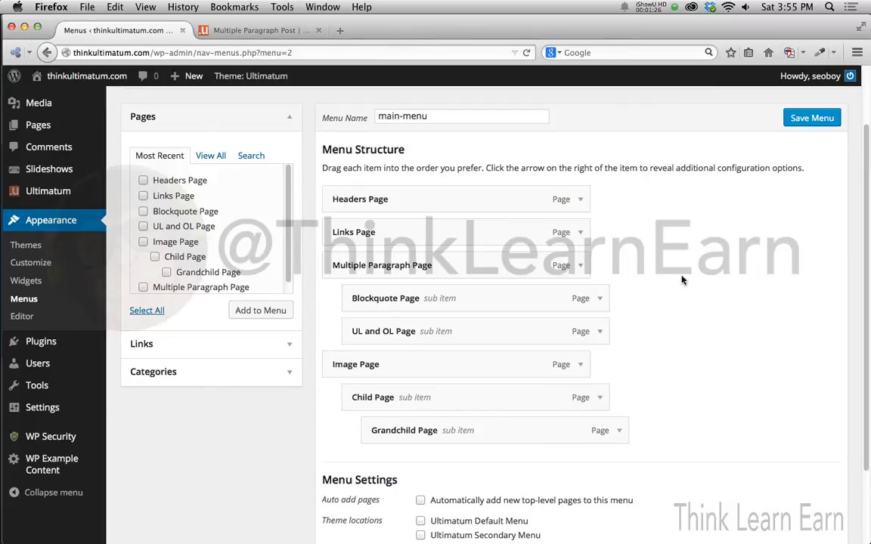
left_click(807, 124)
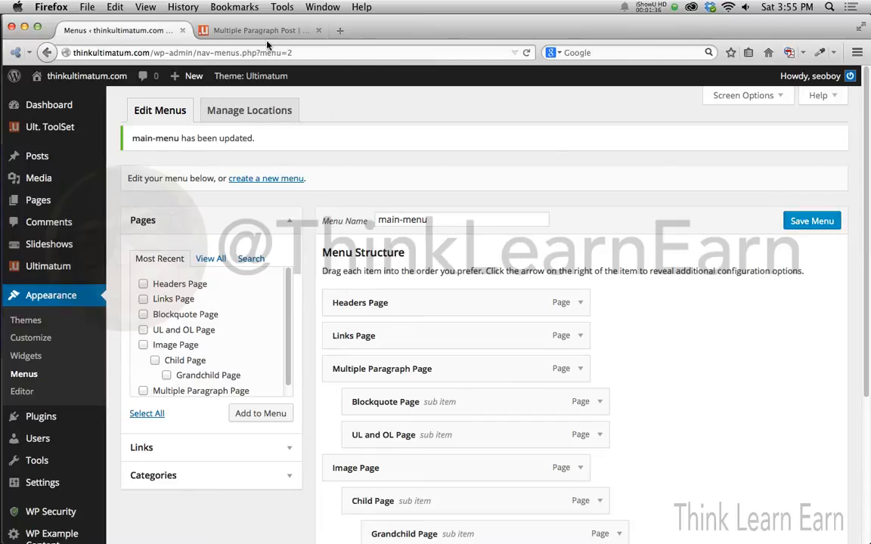
Reload the Multiple Paragraph Post page on the site and check the Image Page submenu in its navigation bar.
left_click(235, 29)
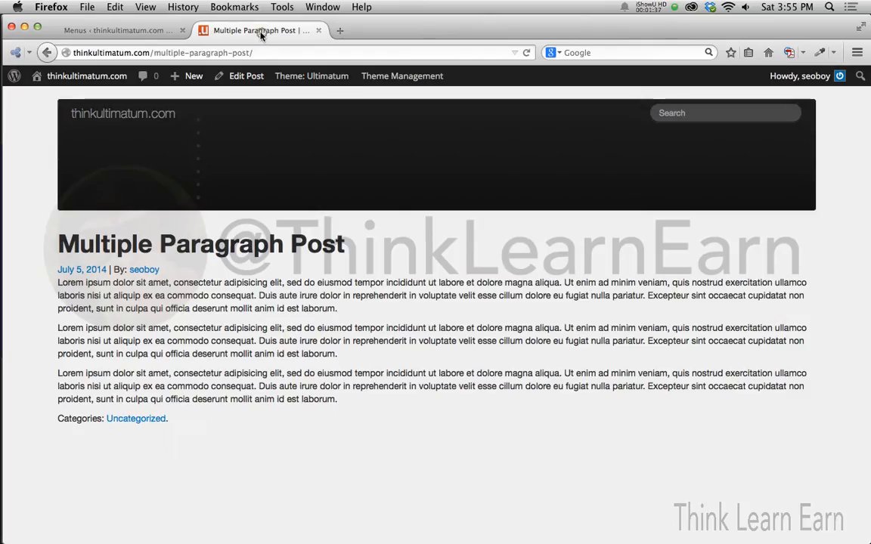
left_click(526, 53)
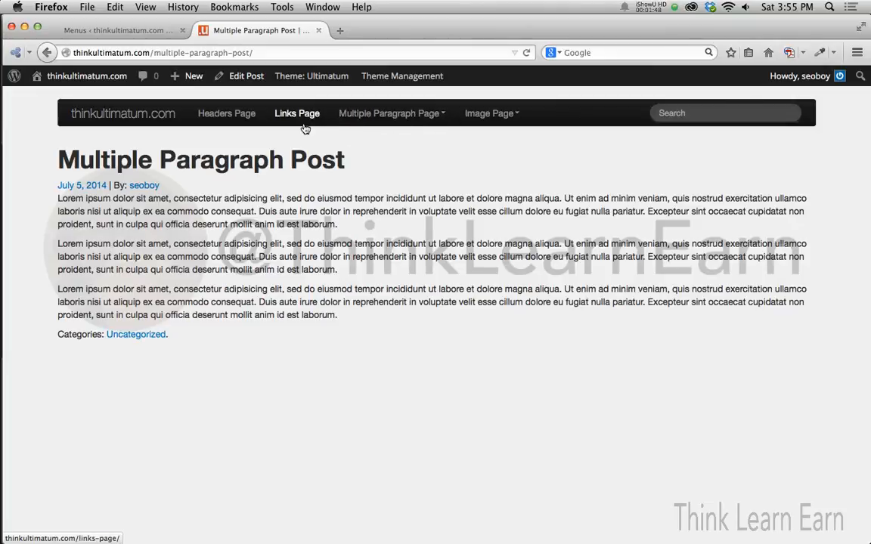
left_click(516, 118)
mouse_move(505, 142)
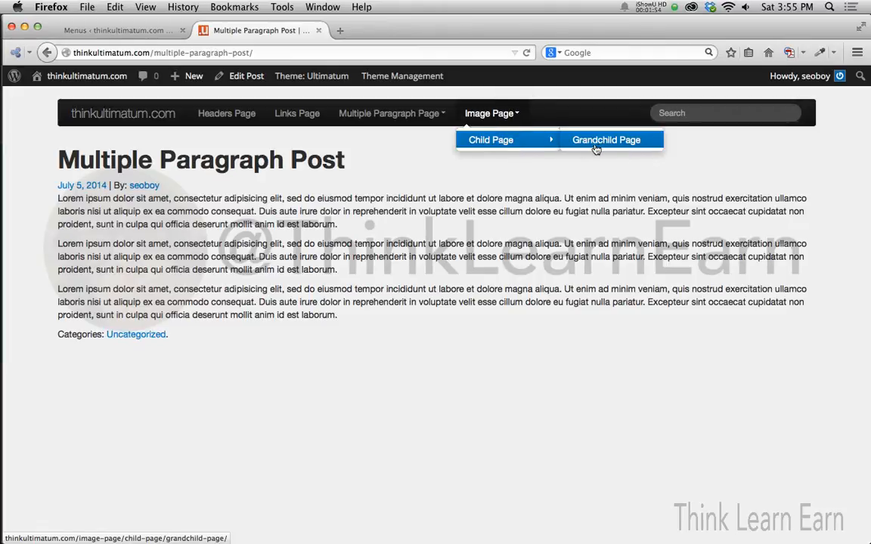
Return to the menu editor, review the main-menu structure and save the menu again.
left_click(151, 34)
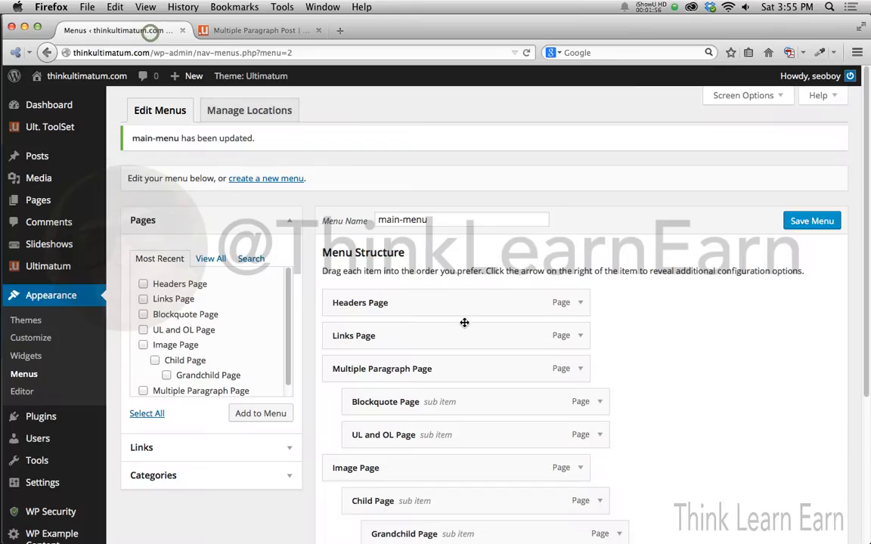
scroll(462, 320, "down", 4)
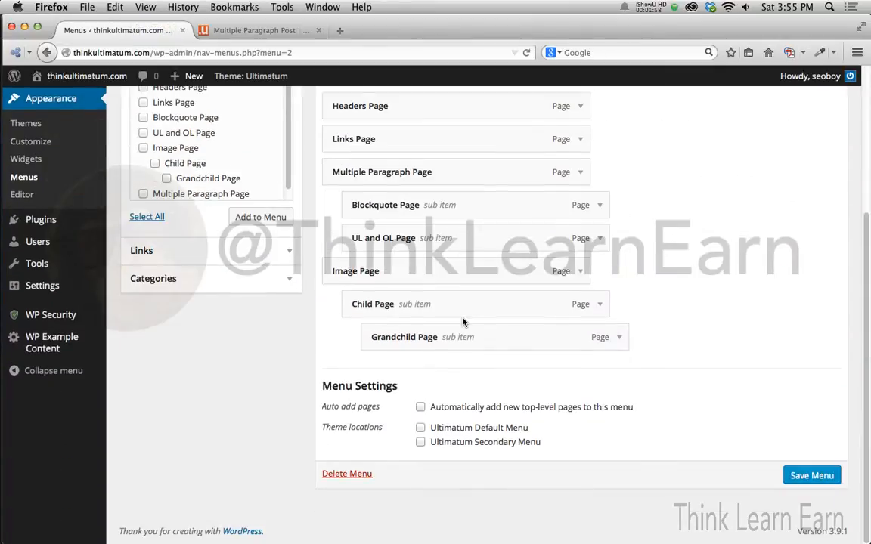
scroll(461, 317, "up", 5)
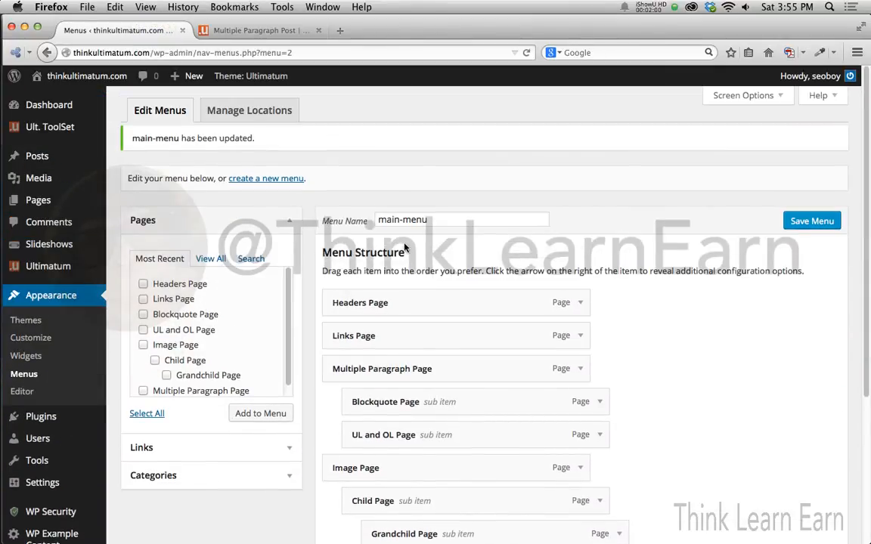
left_click(796, 221)
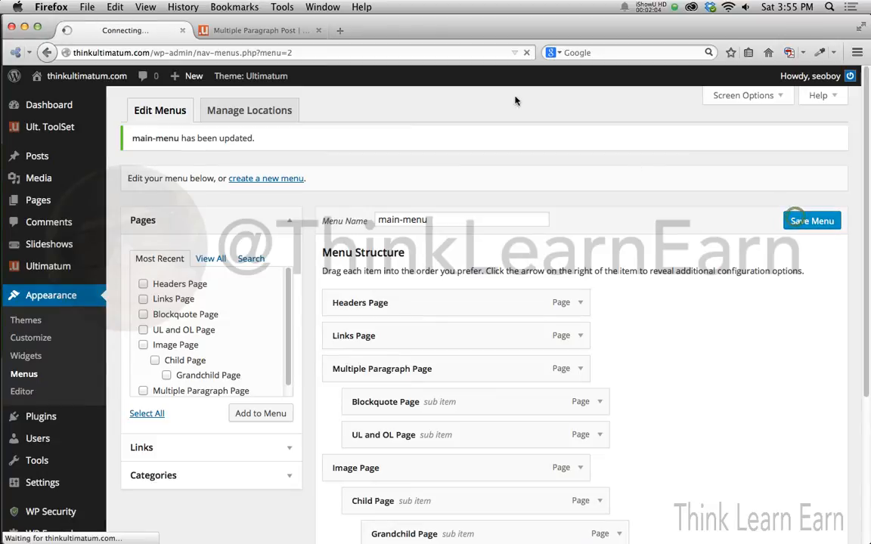
left_click(280, 31)
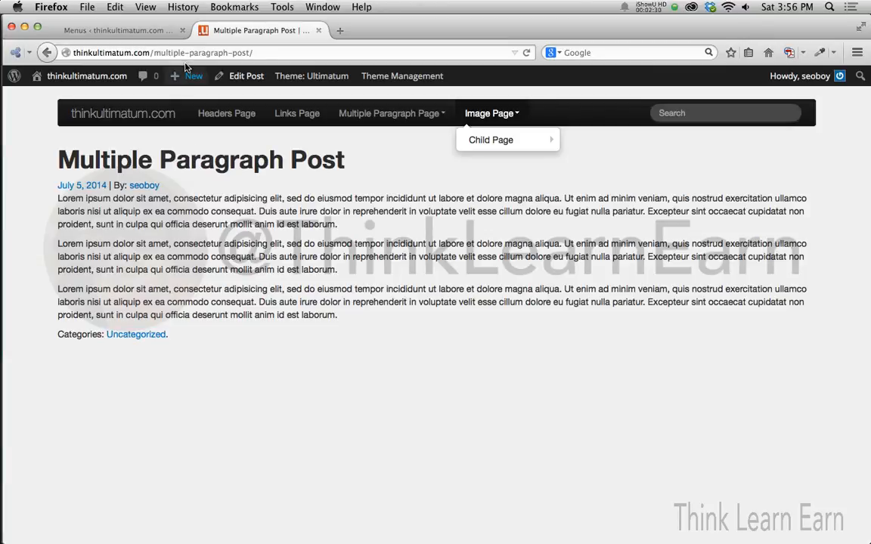
Open the Uncategorized post category for editing and change its name to "online training".
left_click(122, 29)
mouse_move(49, 158)
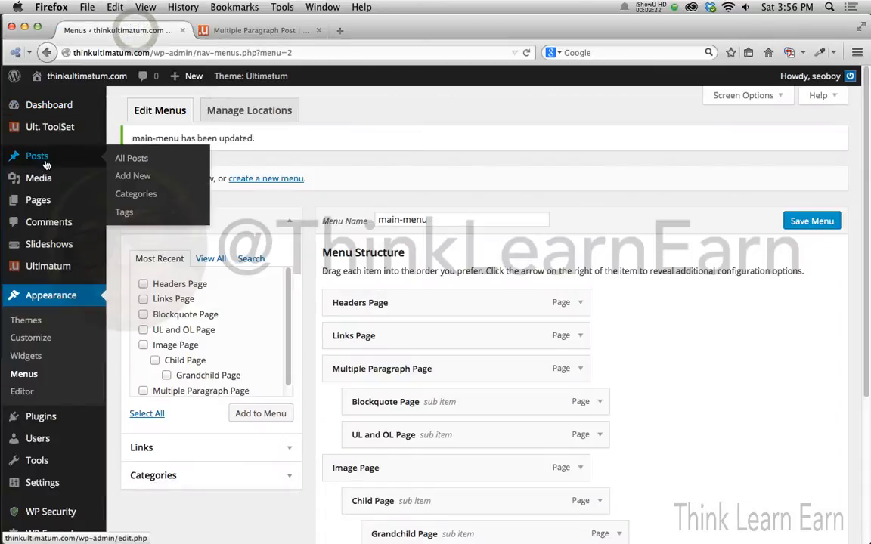
left_click(130, 195)
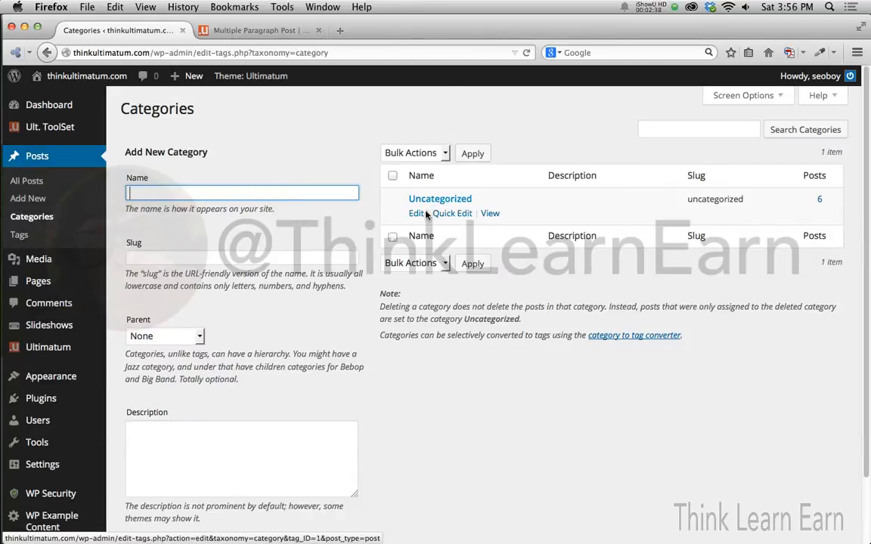
left_click(416, 215)
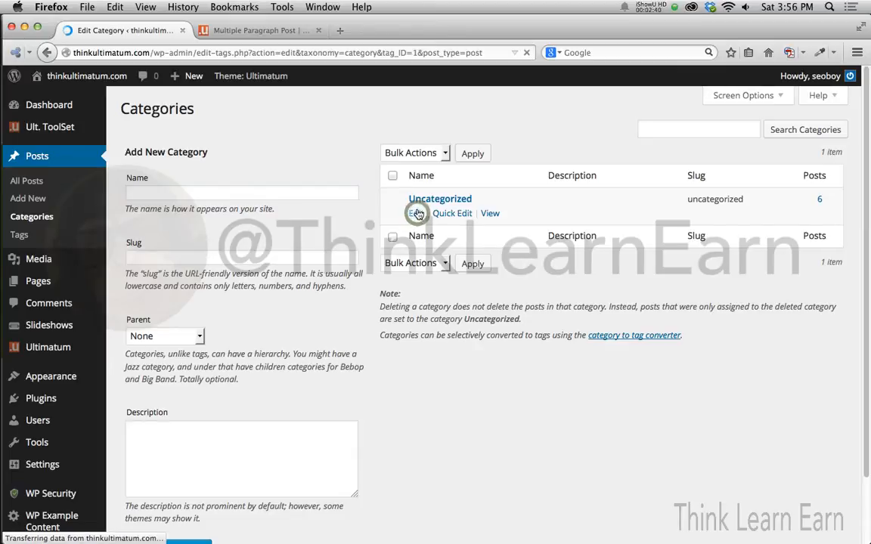
double_click(346, 142)
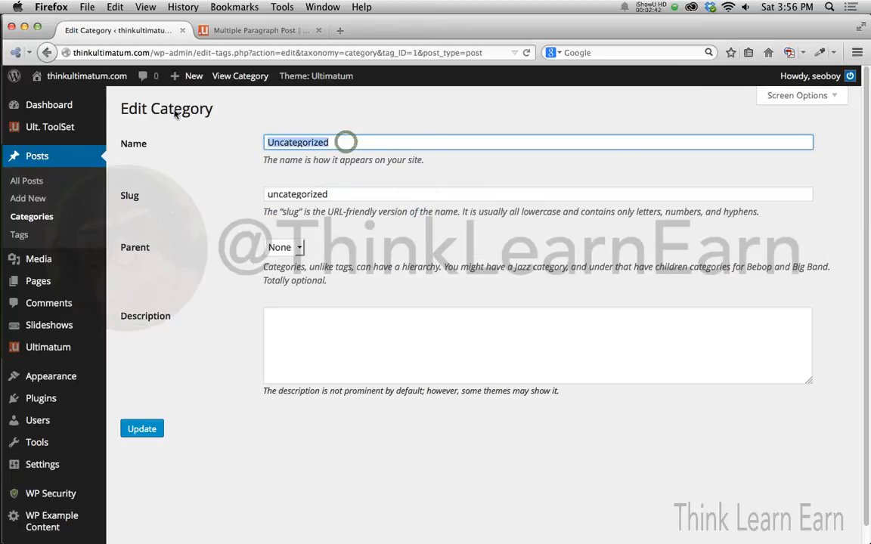
type("onli")
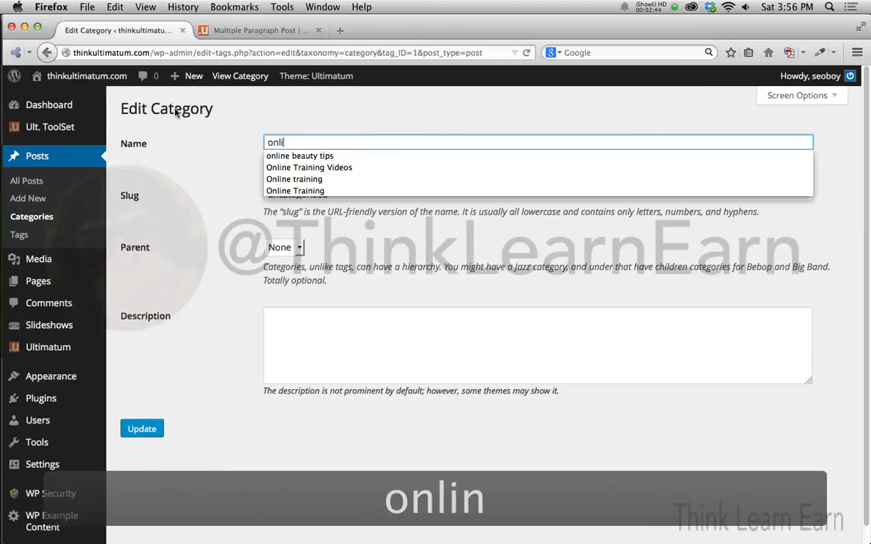
type("ne training")
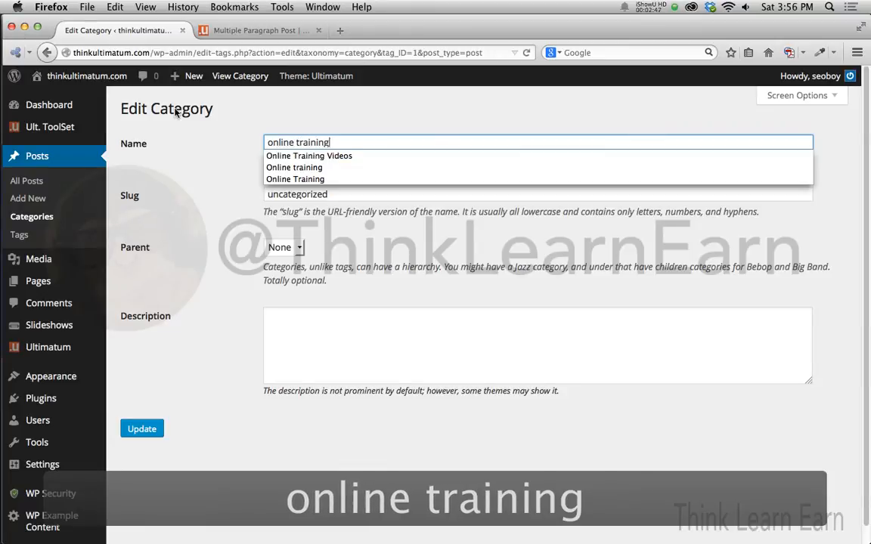
left_click(293, 117)
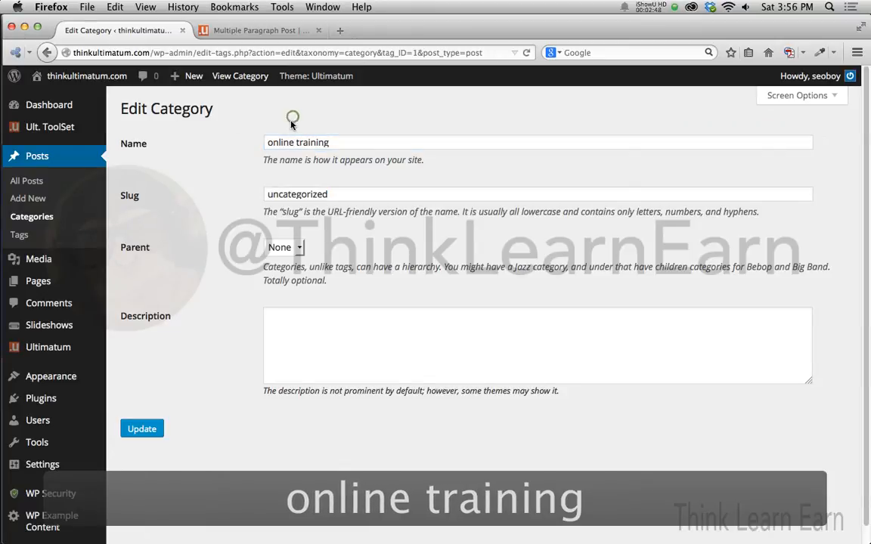
Copy the category name into the slug so that it reads "online training".
triple_click(340, 141)
key("super+c")
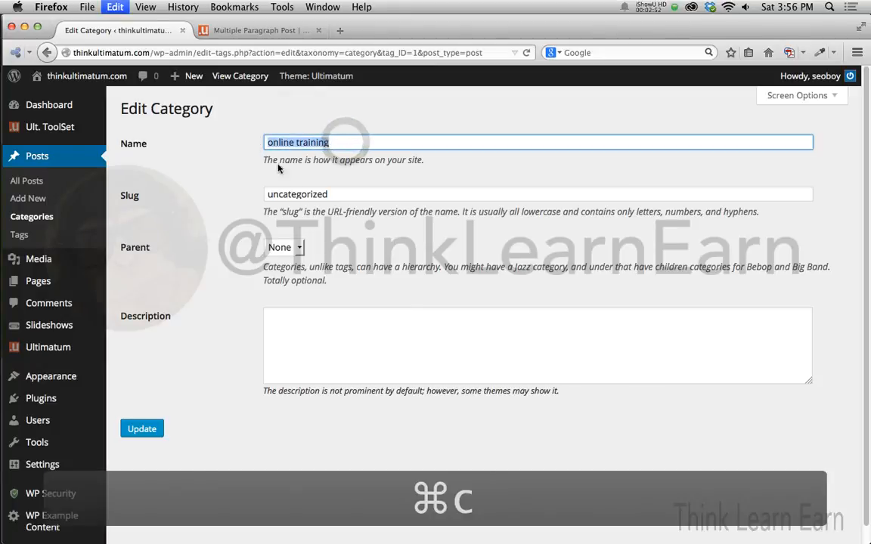
left_click(293, 194)
double_click(293, 194)
key("super+v")
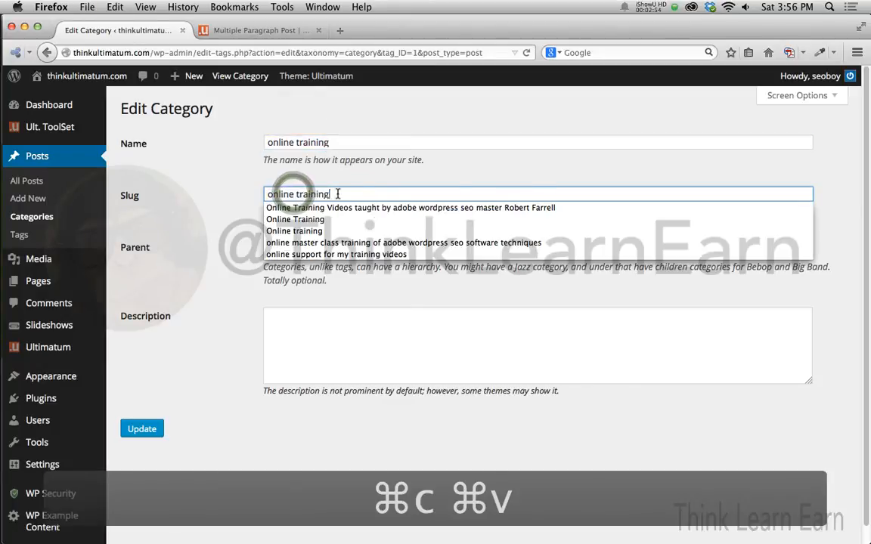
left_click(360, 194)
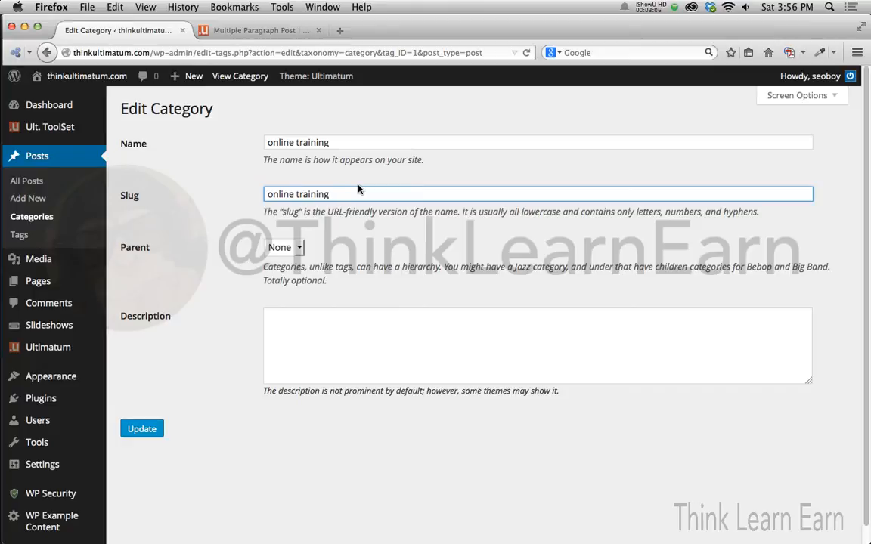
left_click(305, 312)
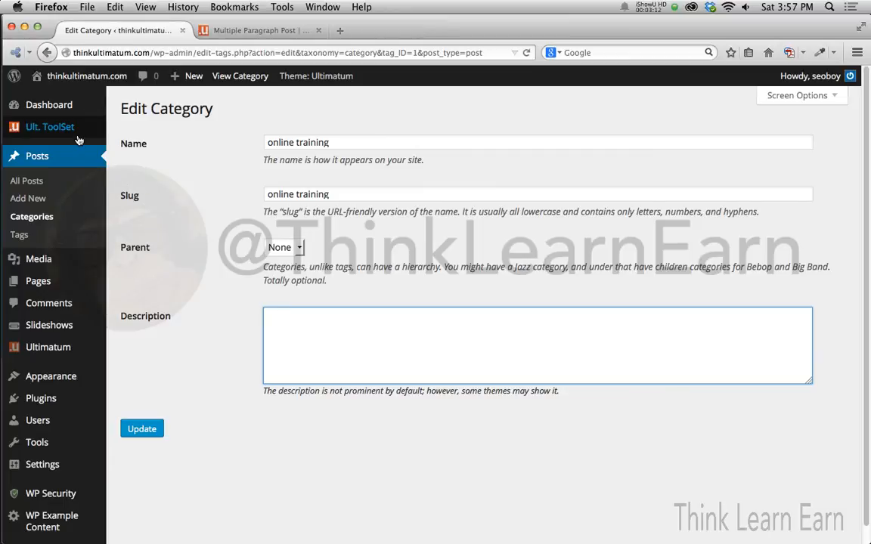
mouse_move(78, 141)
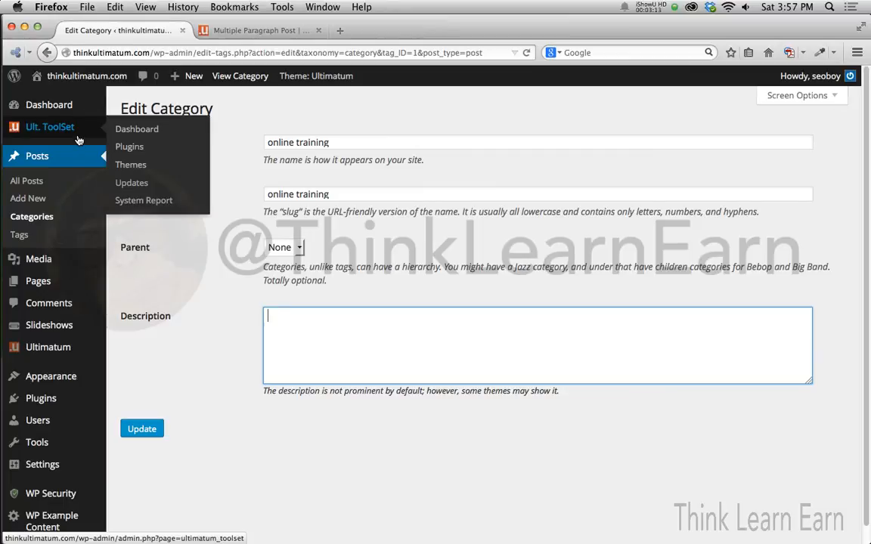
left_click(287, 321)
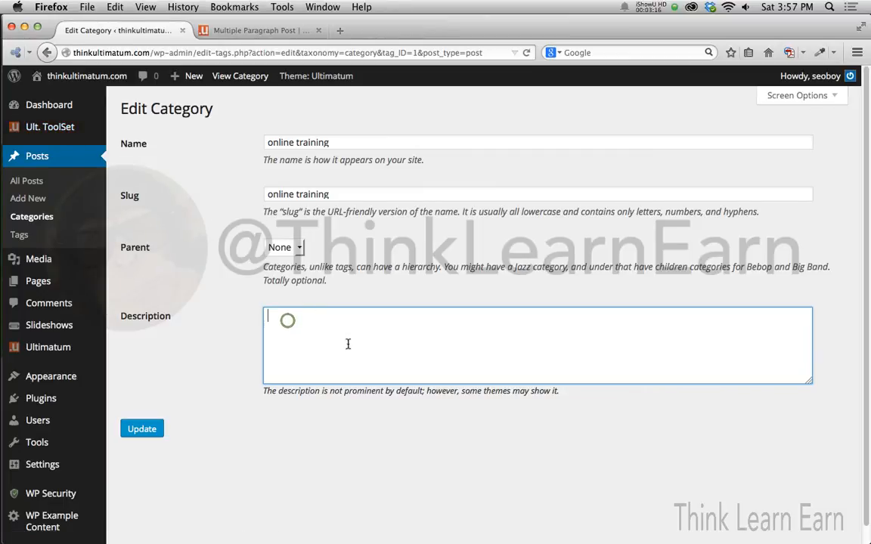
Extend the category's slug to "online training expert master courses videos".
left_click(347, 195)
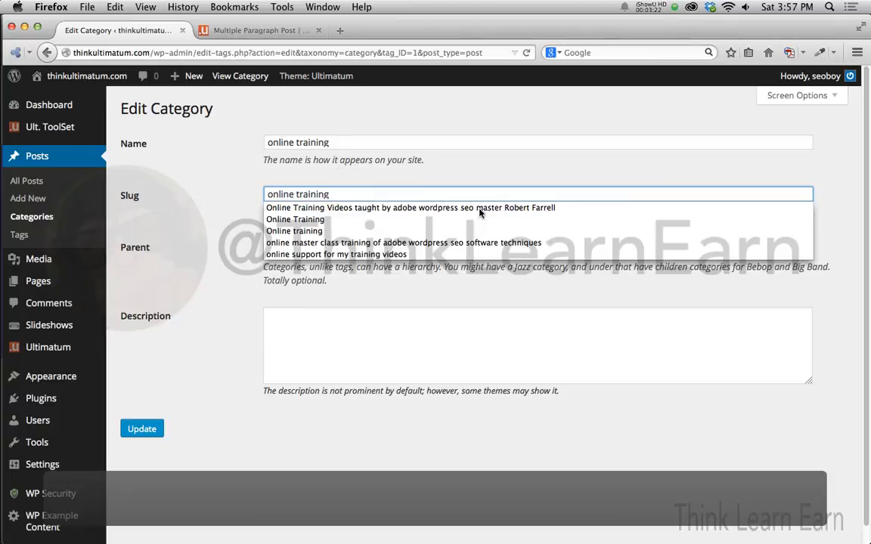
type("e")
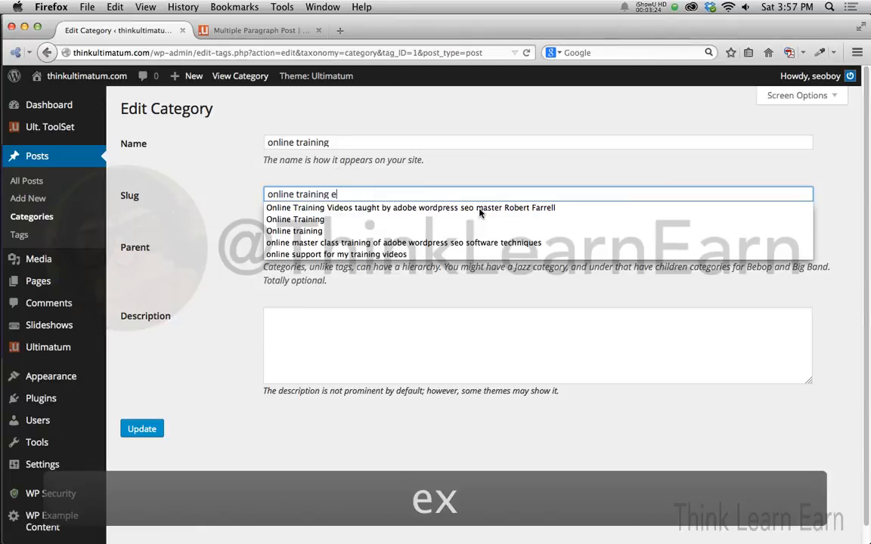
type("xpert mas")
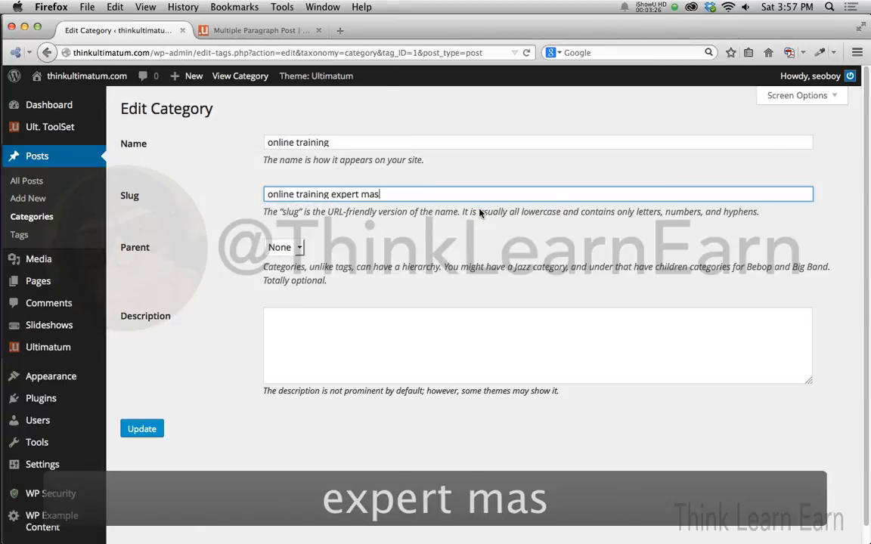
type("ter courses")
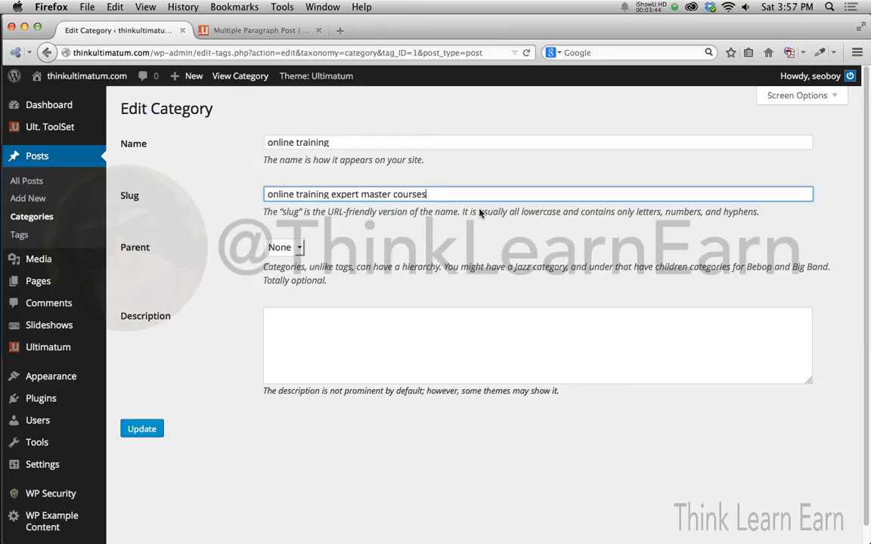
type("v")
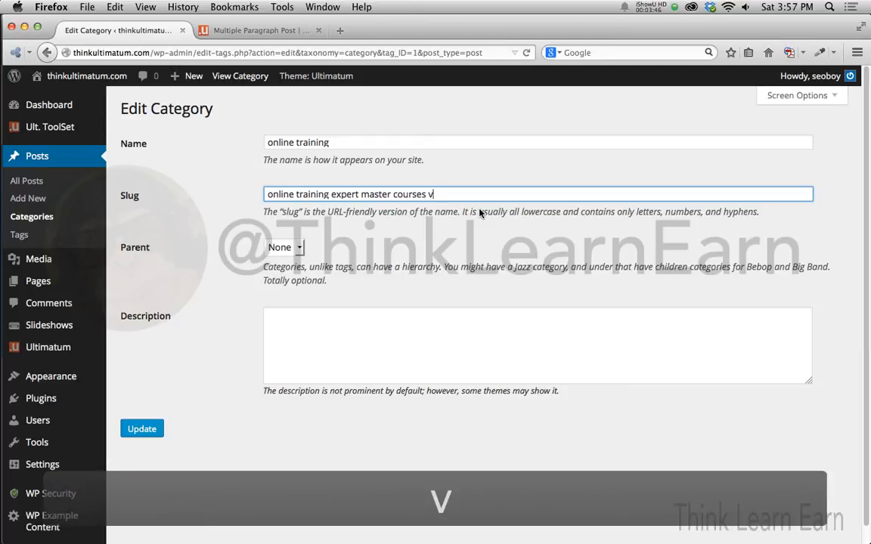
type("ideos")
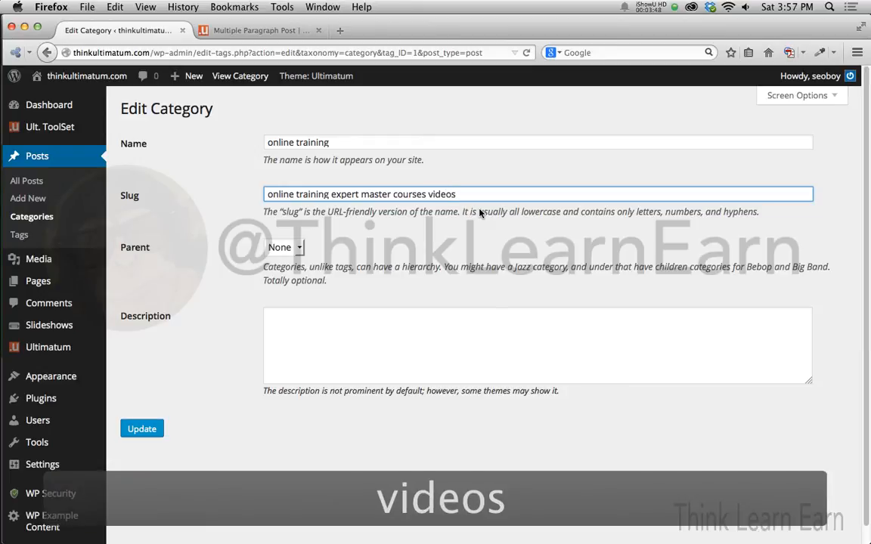
Add "tutoring" to the end of the category's slug and update the category.
type(" tutir")
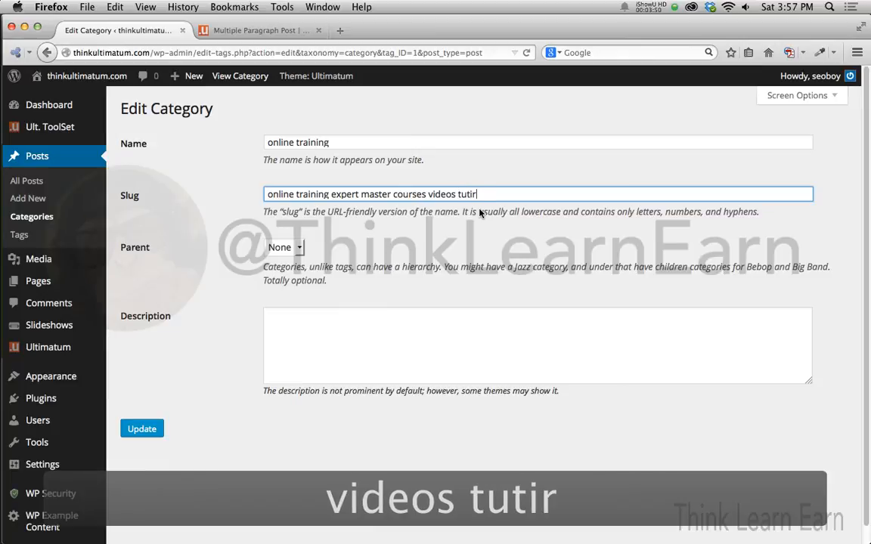
key("BackSpace")
key("BackSpace")
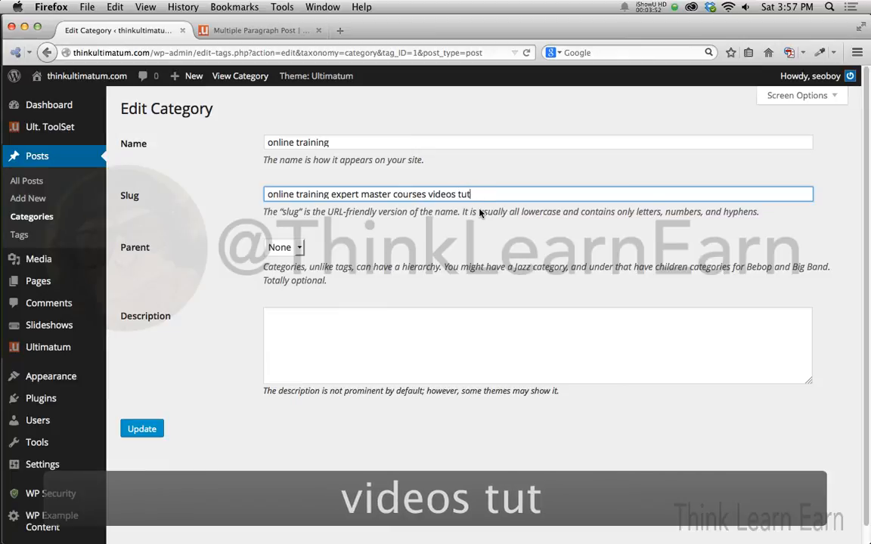
type("oring")
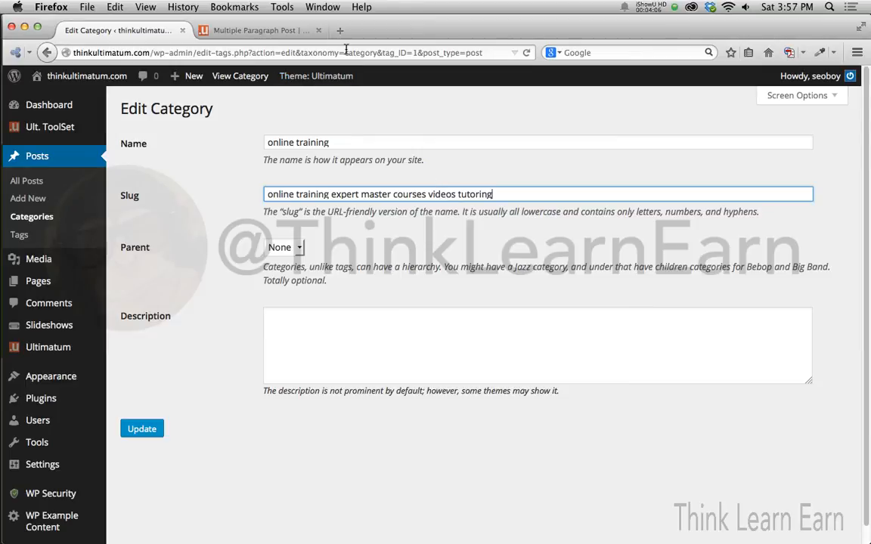
left_click(141, 429)
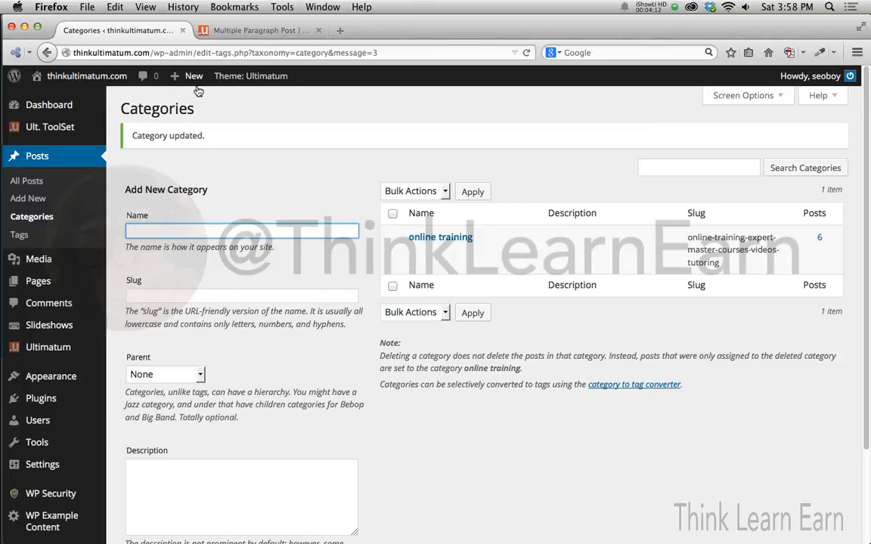
Reload the live Multiple Paragraph Post, open its online training category archive, examine the archive's URL slug, and return to the Categories page.
left_click(262, 31)
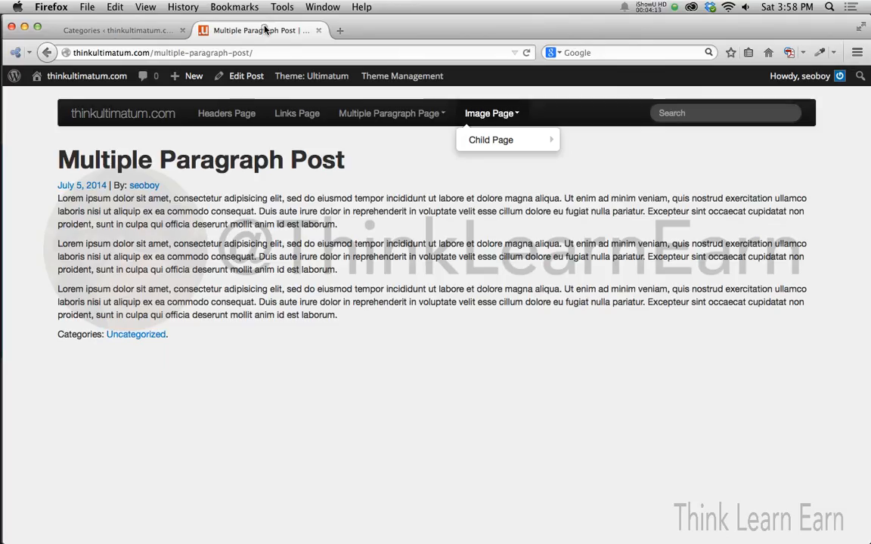
left_click(526, 52)
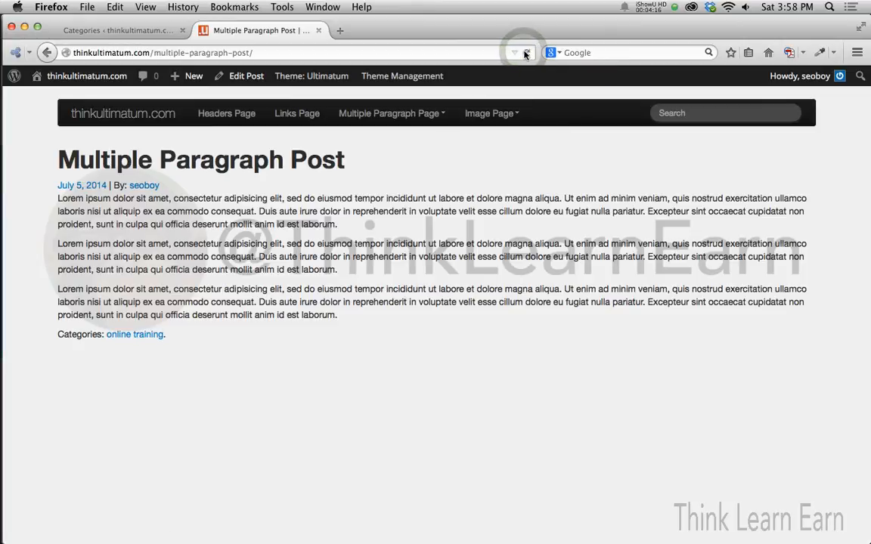
left_click(147, 342)
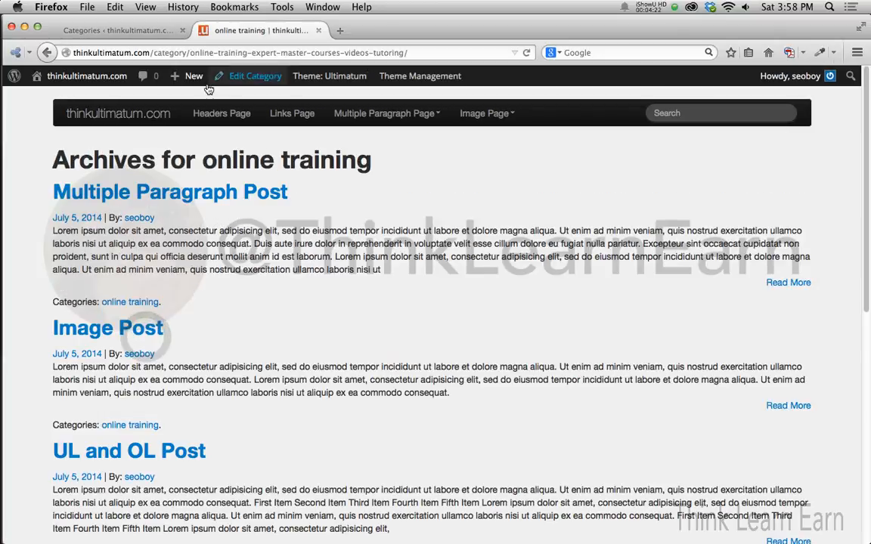
left_click(189, 52)
left_click_drag(190, 53, 364, 53)
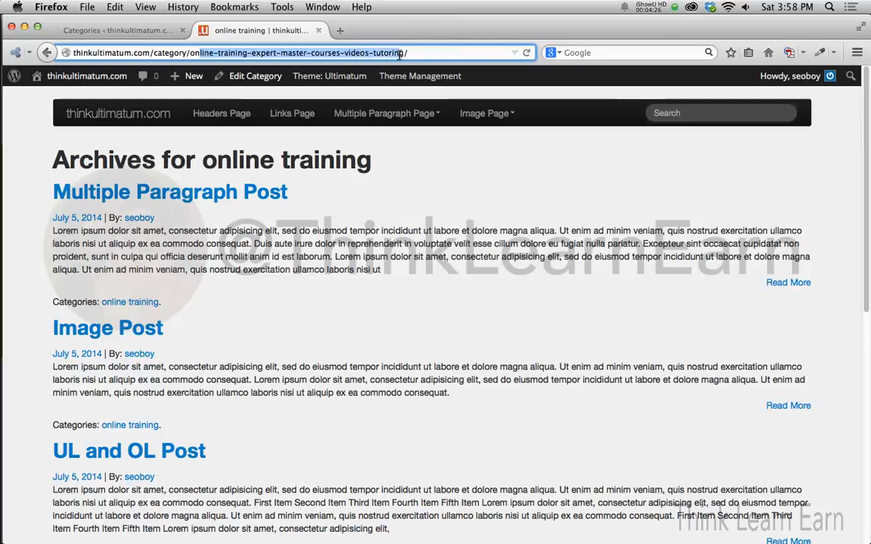
left_click(418, 53)
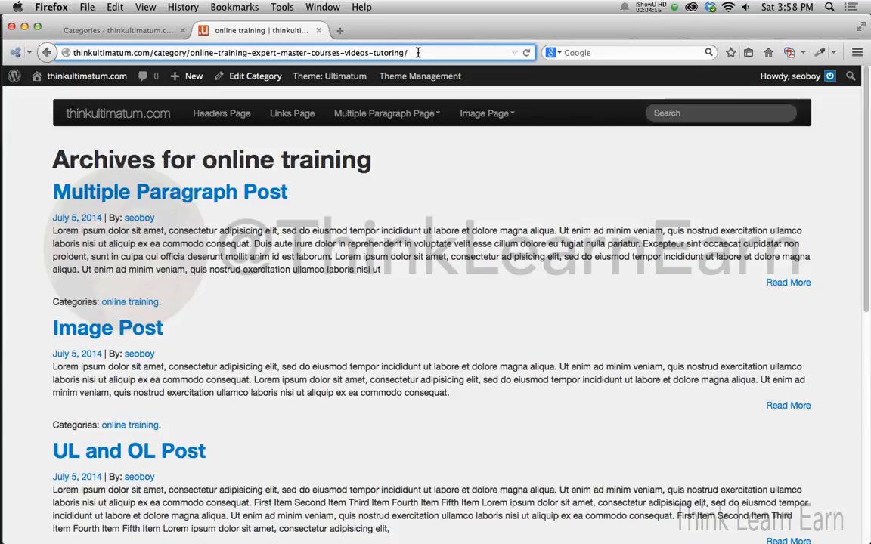
left_click(144, 29)
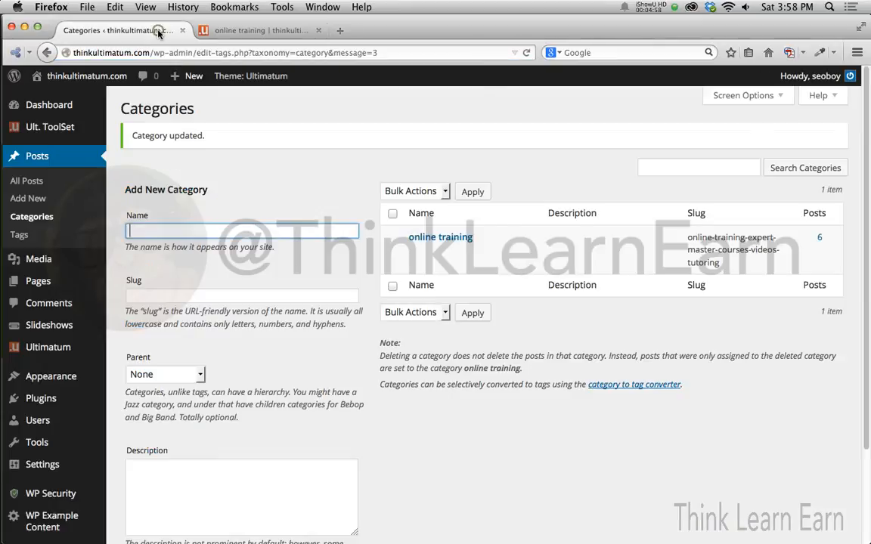